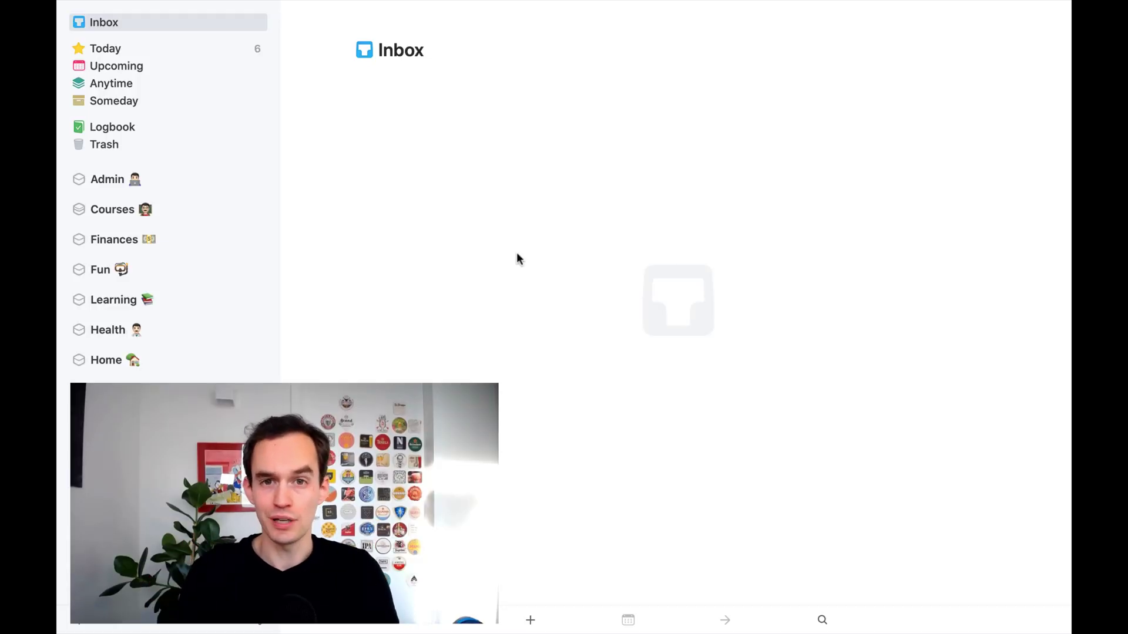
key("super+n")
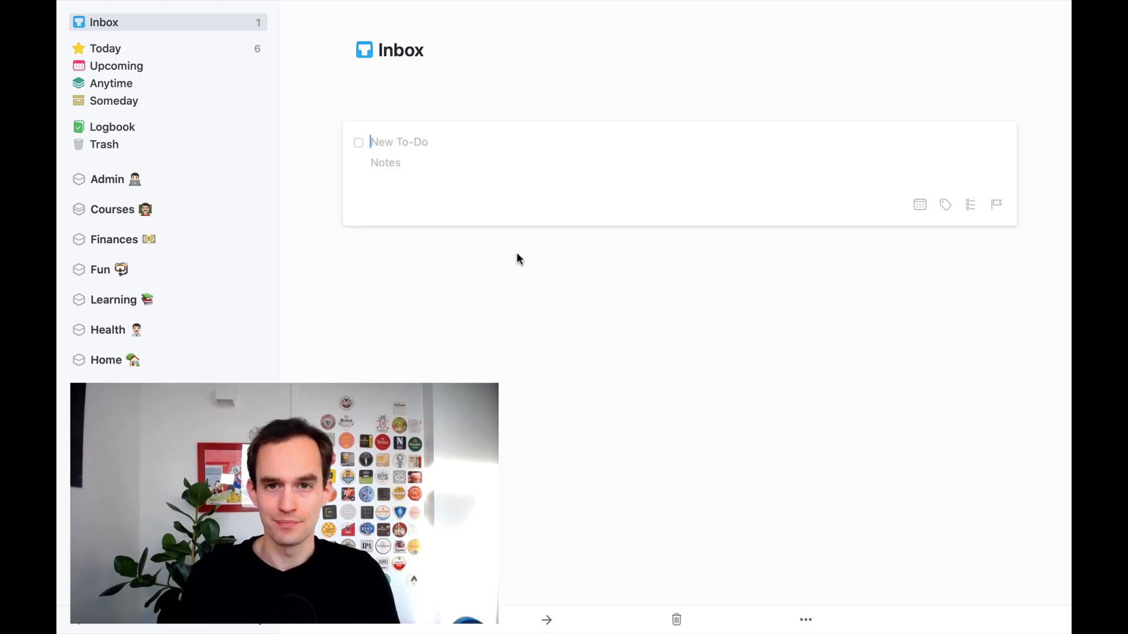
left_click(918, 205)
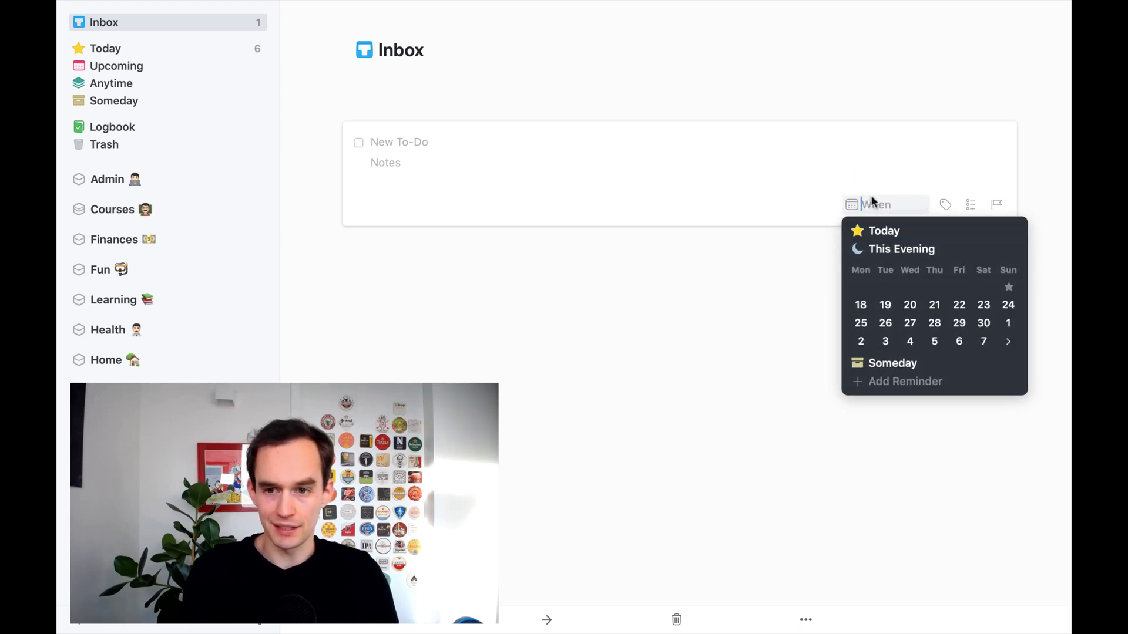
left_click(909, 382)
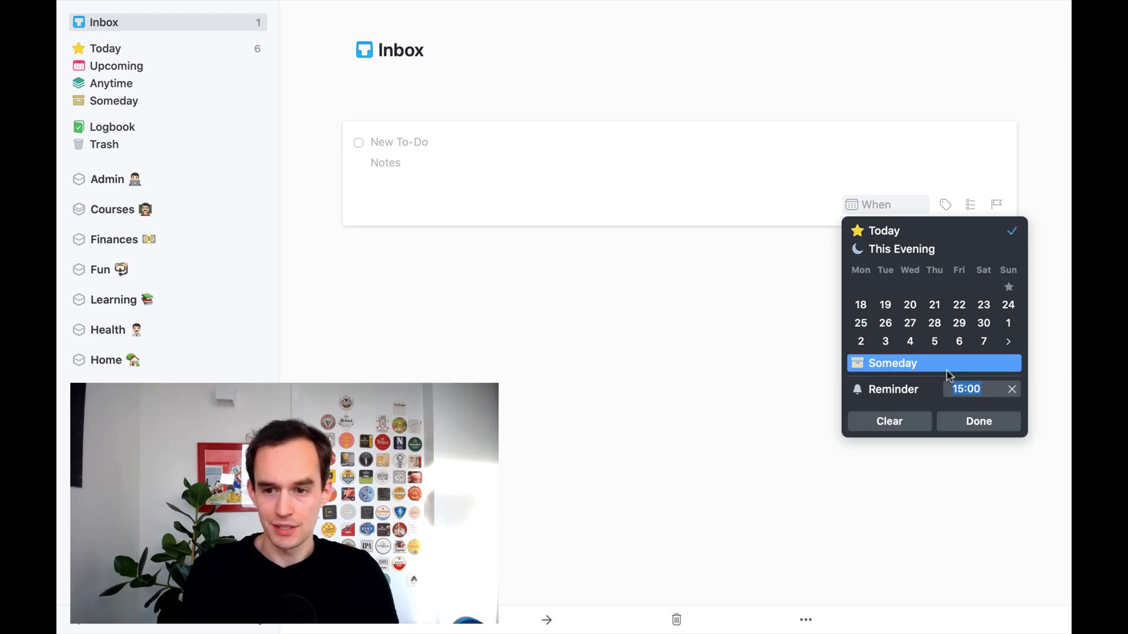
left_click(708, 263)
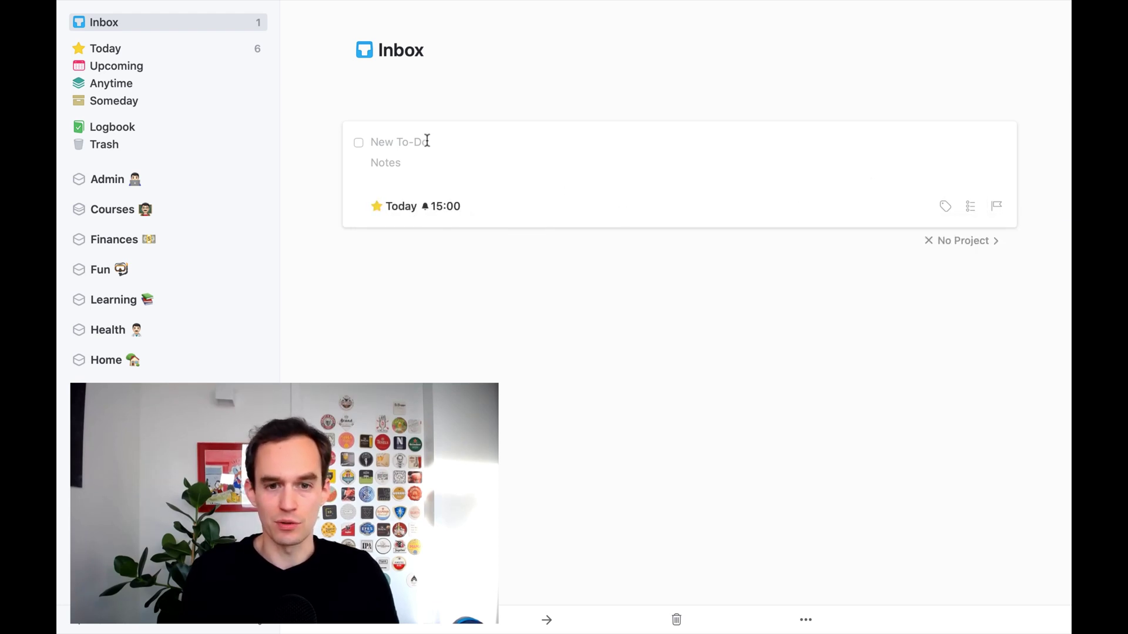
left_click(478, 208)
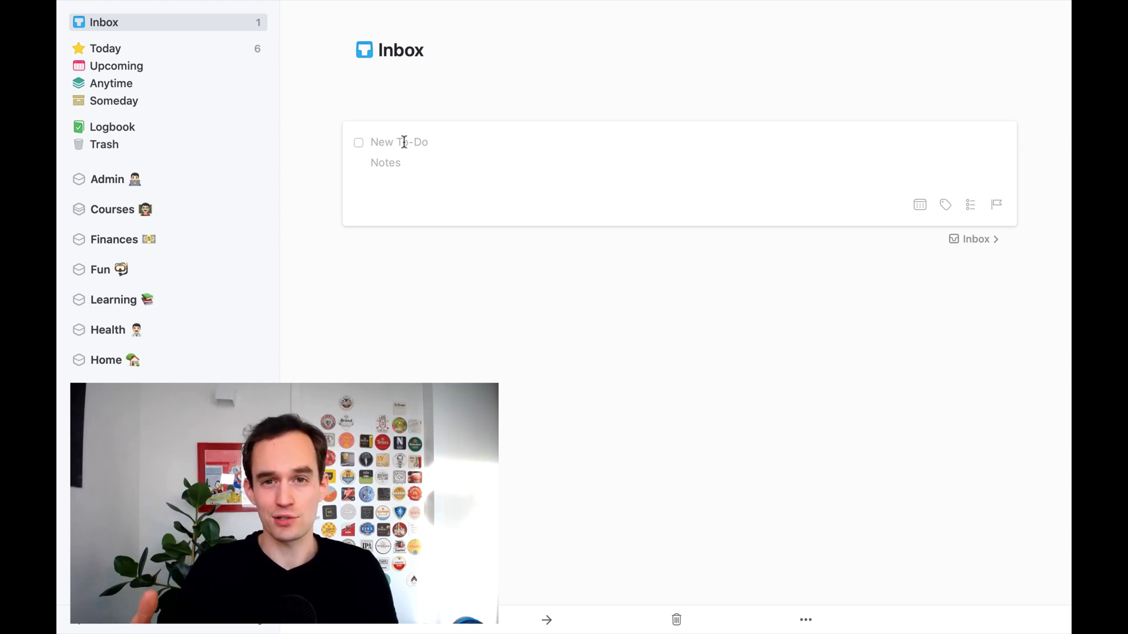
Add a 'Climb open-handed' to-do scheduled for Today with a 15:00 reminder
type("Cl")
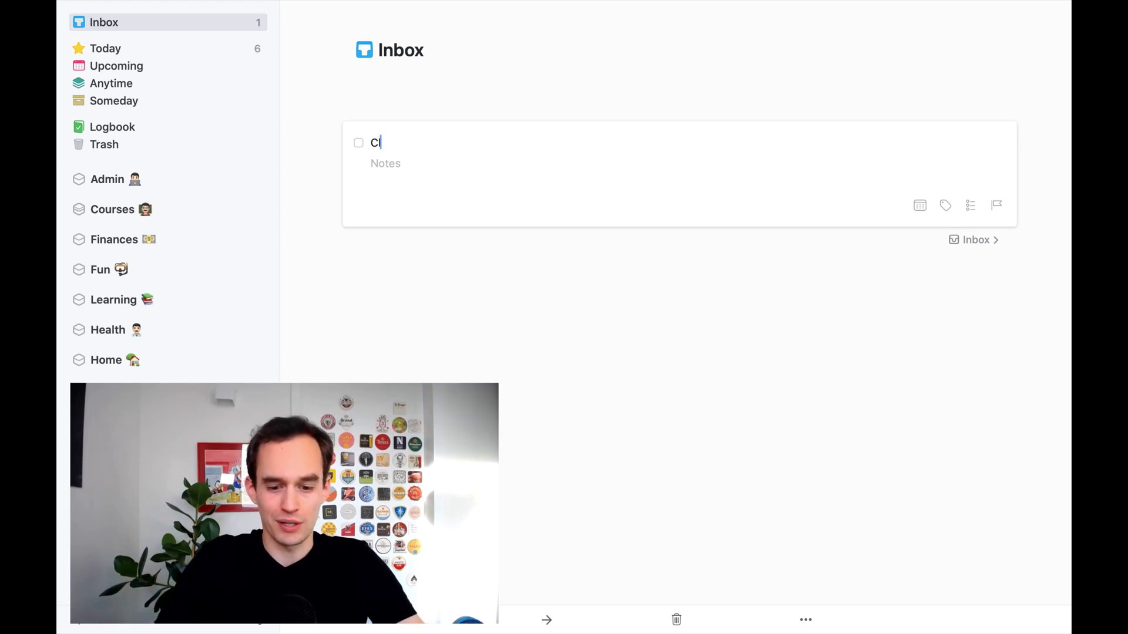
type("imb open-handed")
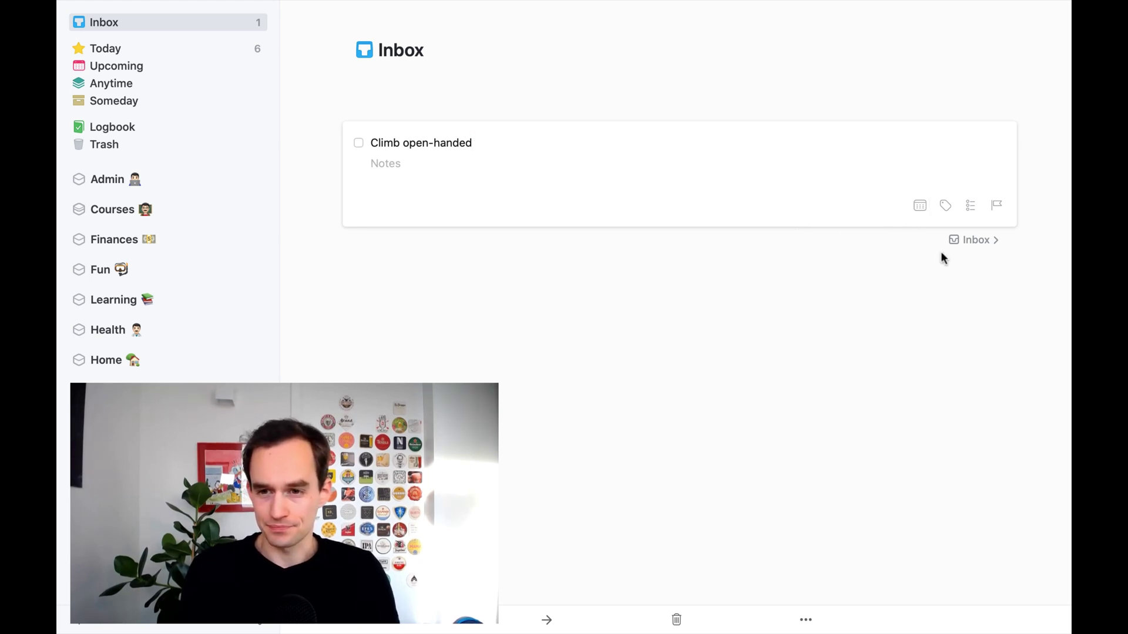
left_click(917, 208)
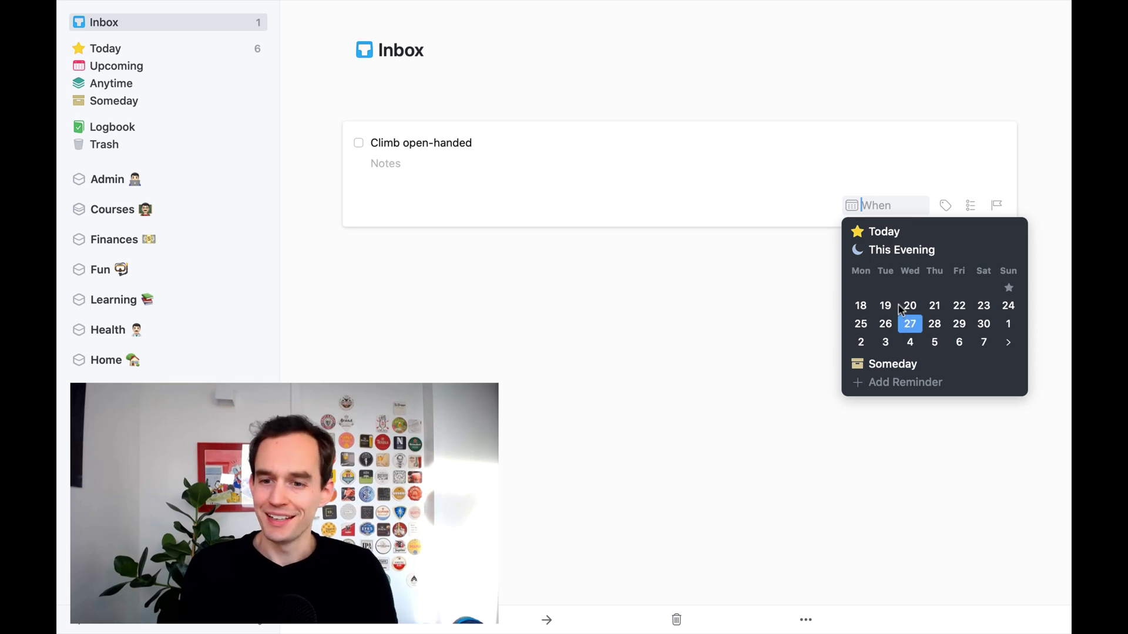
left_click(918, 383)
left_click(964, 388)
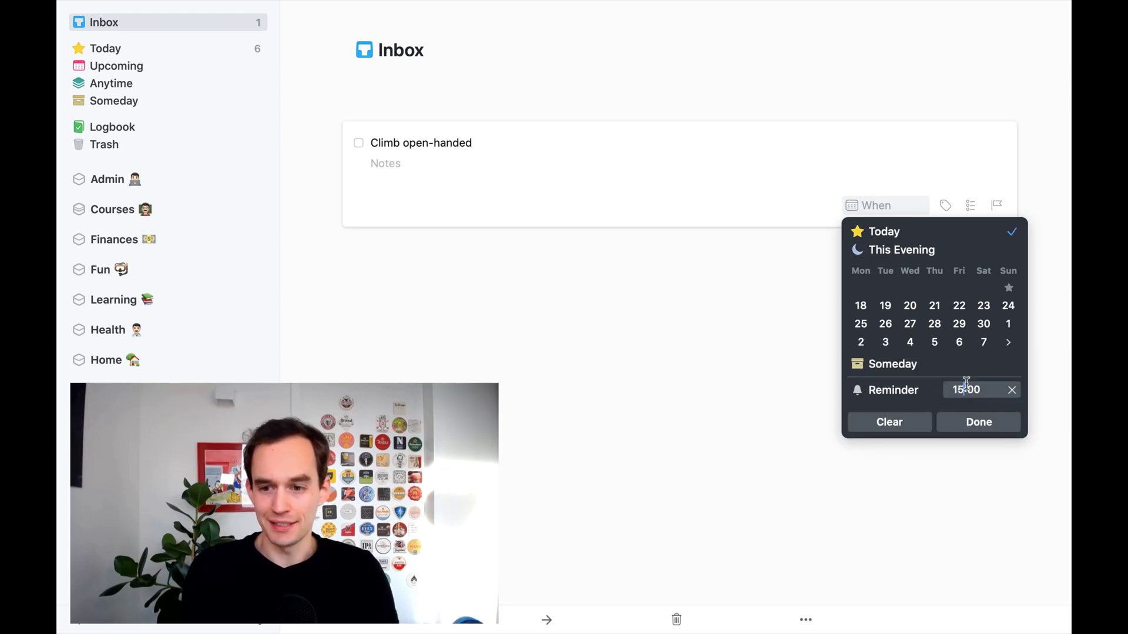
left_click(979, 421)
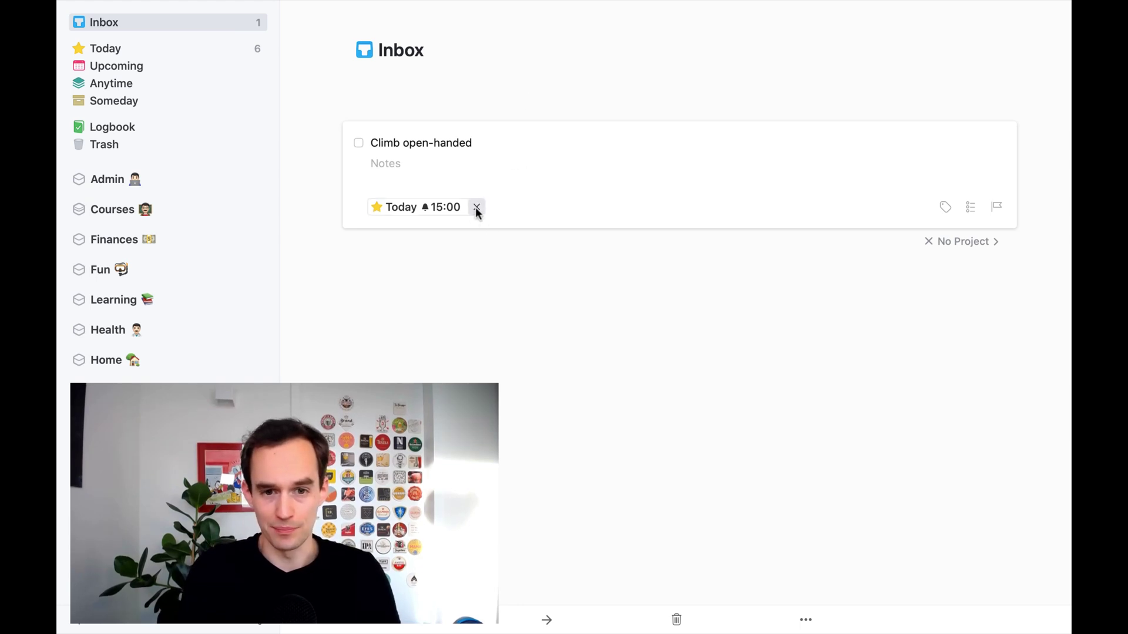
Delete the Climb open-handed to-do so the Inbox is empty
left_click(508, 274)
left_click(432, 117)
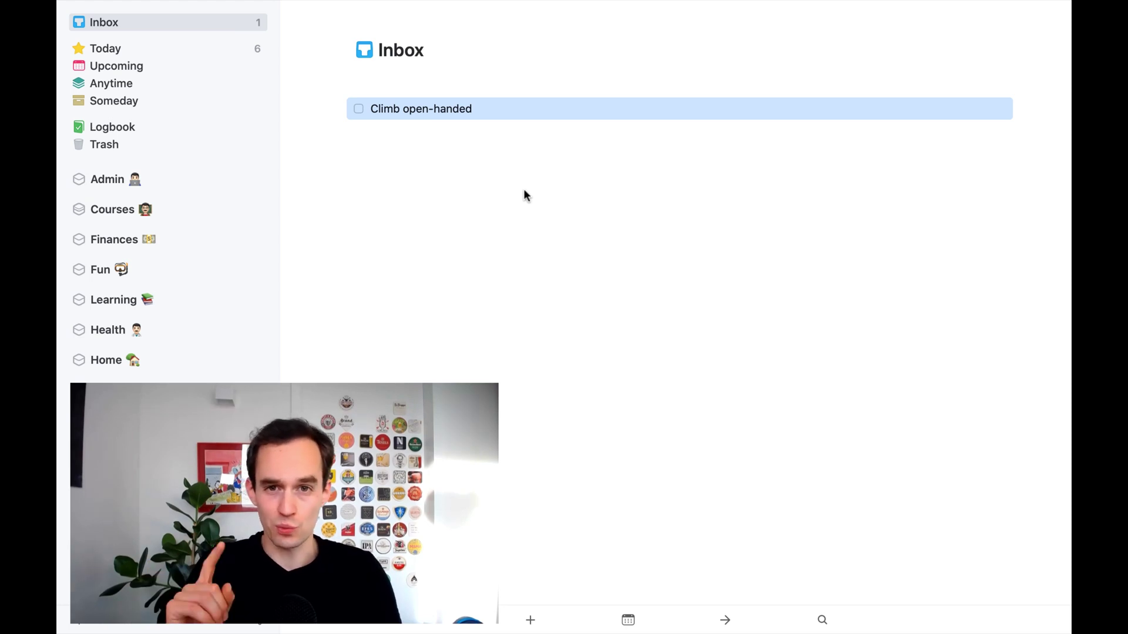
key("Delete")
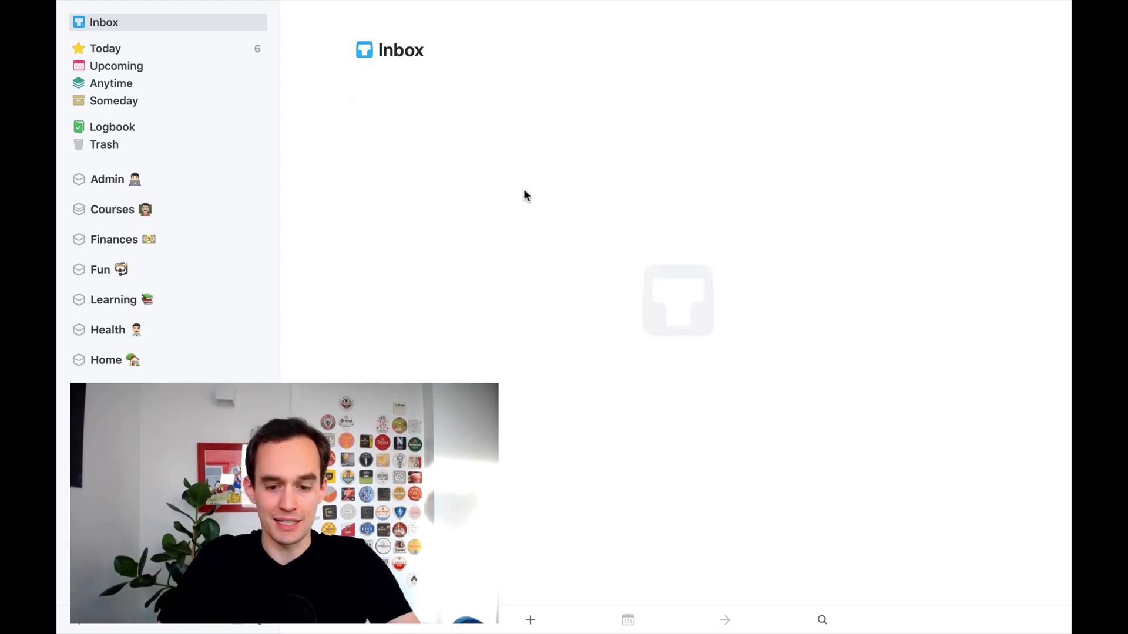
key("super+space")
Launch the Reminders app by searching 'reminders' in Spotlight
type("reminders")
key("Return")
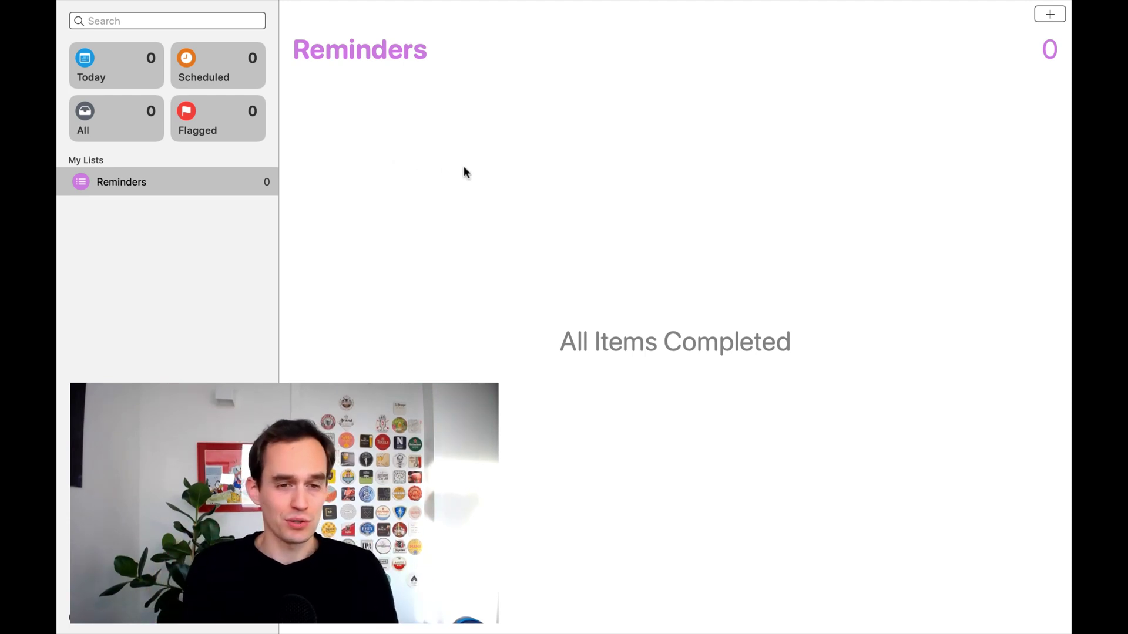
Open System Preferences at the Location Services privacy settings
key("super+space")
type("system")
key("Return")
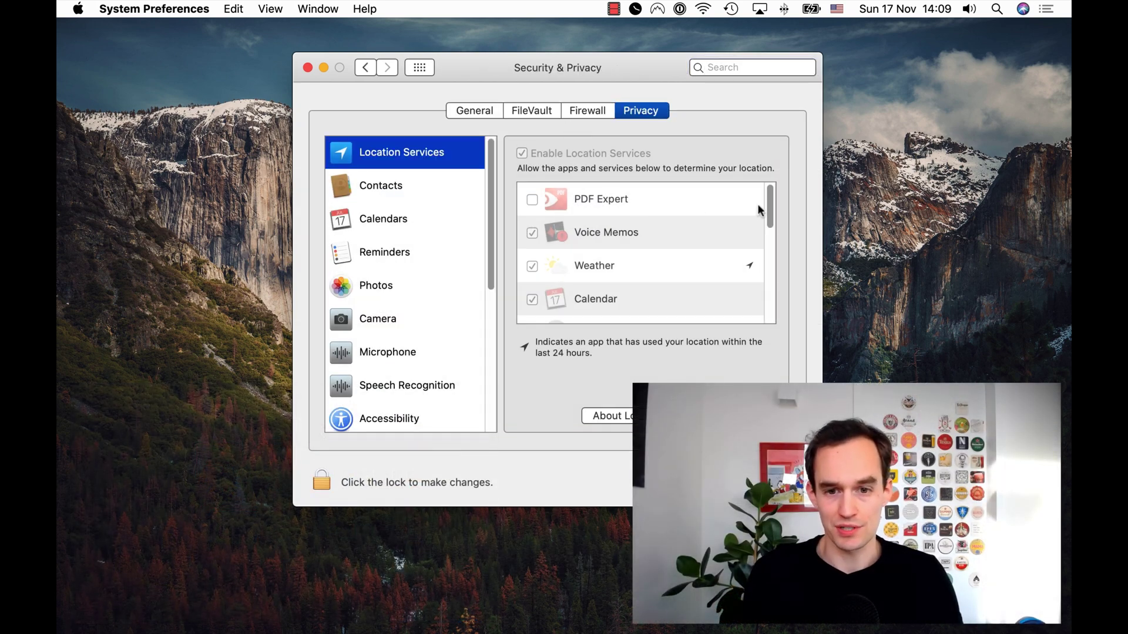
left_click_drag(769, 213, 771, 285)
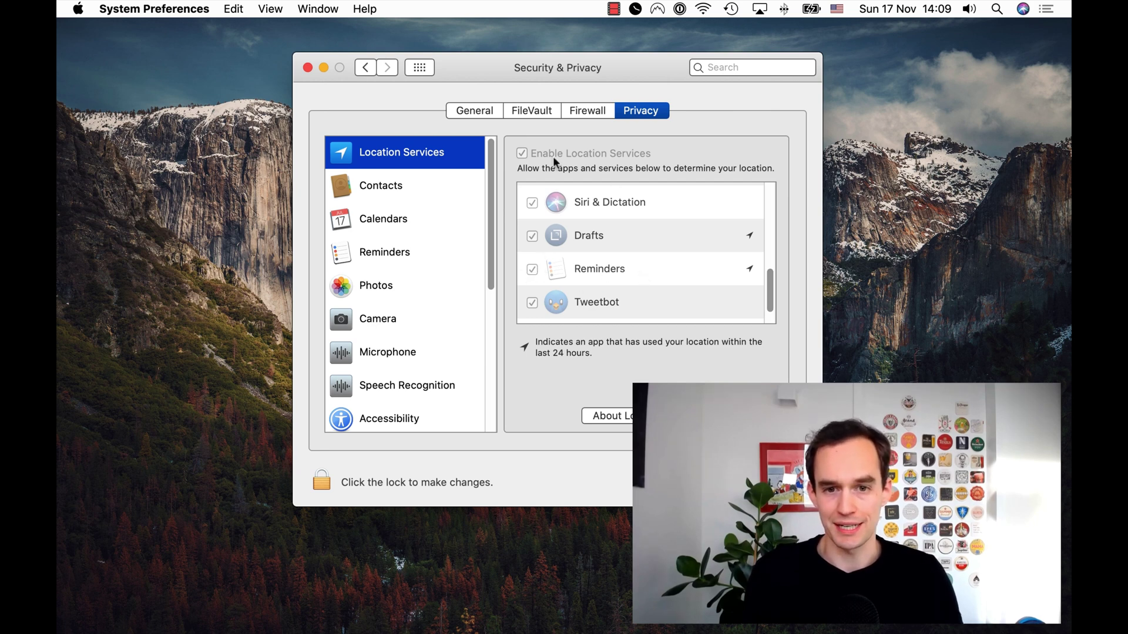
Unlock the privacy settings with the administrator password
left_click(322, 481)
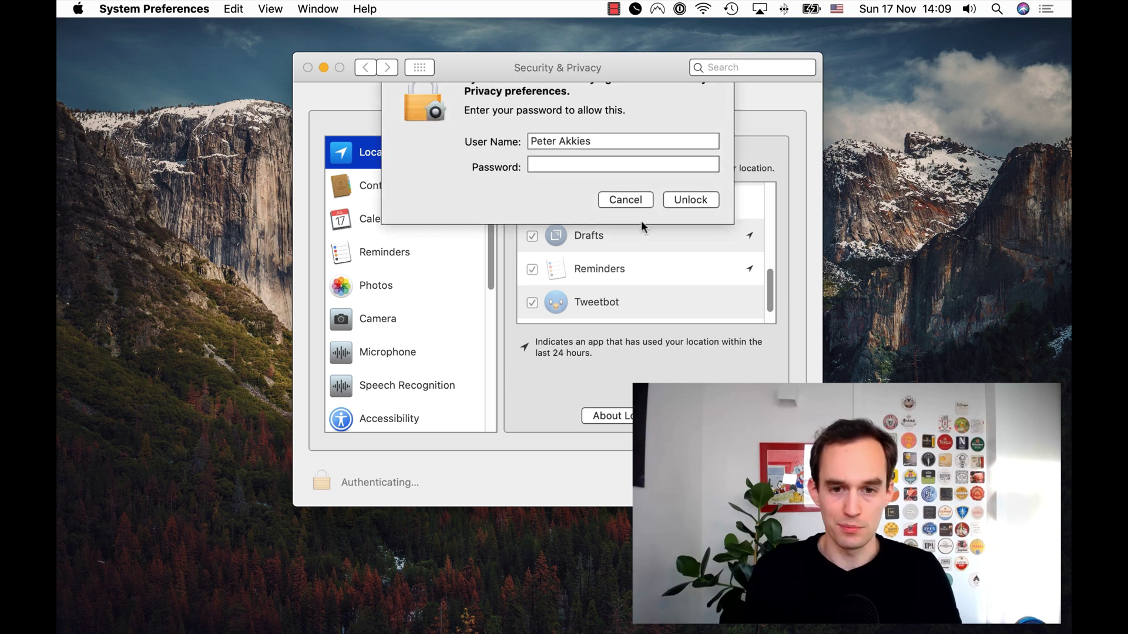
type("•••••••••••••••••••••")
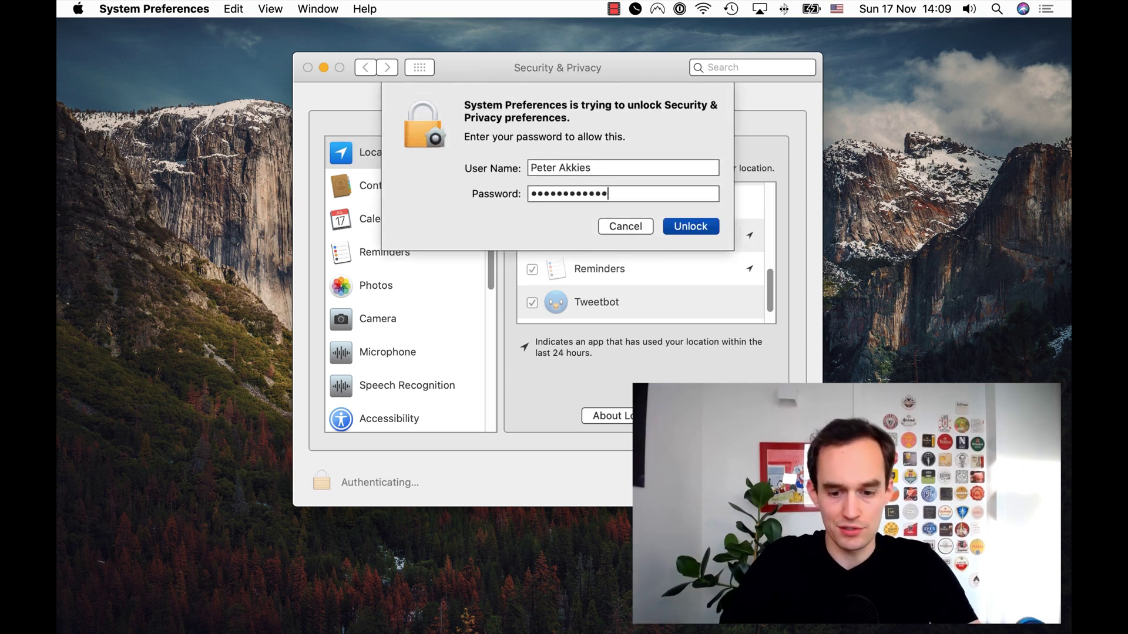
key("Return")
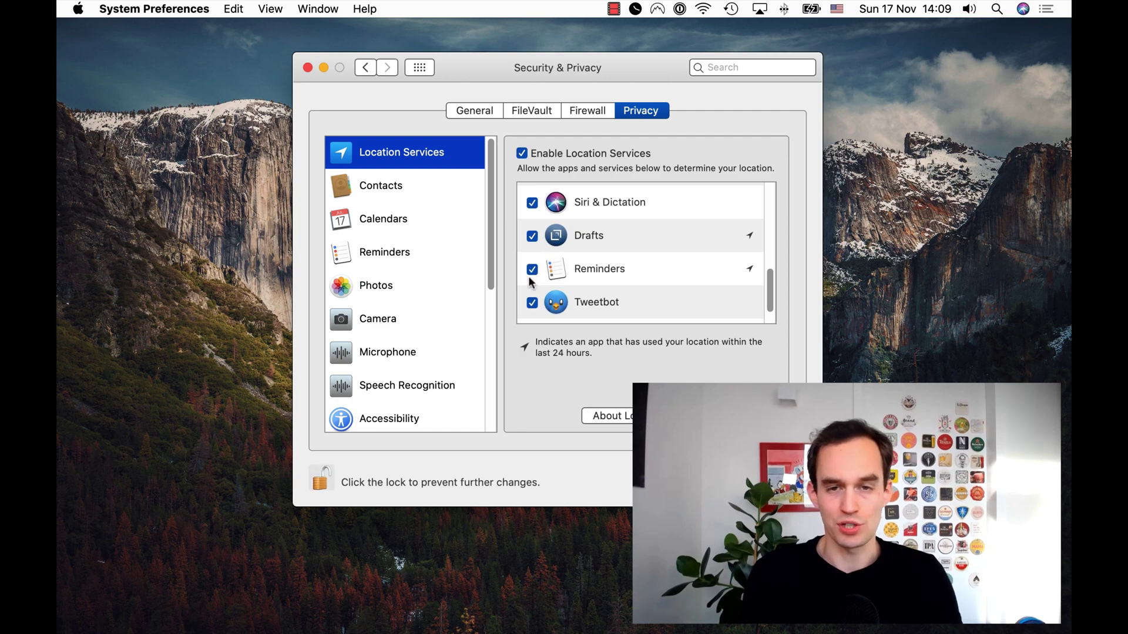
key("super+space")
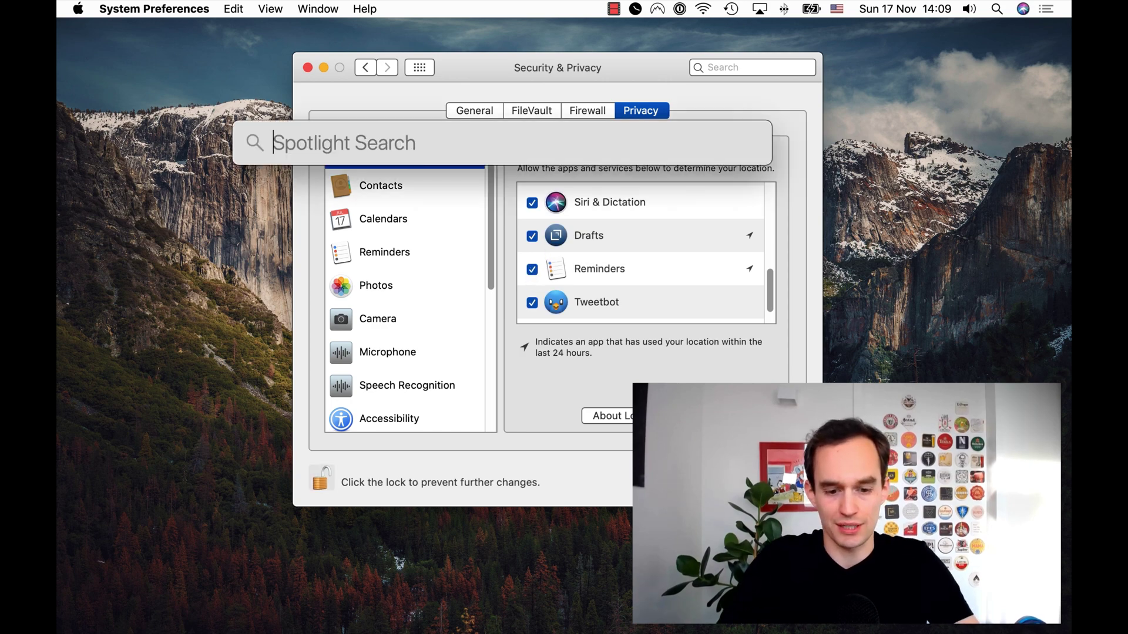
Launch Reminders and add a new reminder titled 'Climb open-handed'
type("reminders")
key("Return")
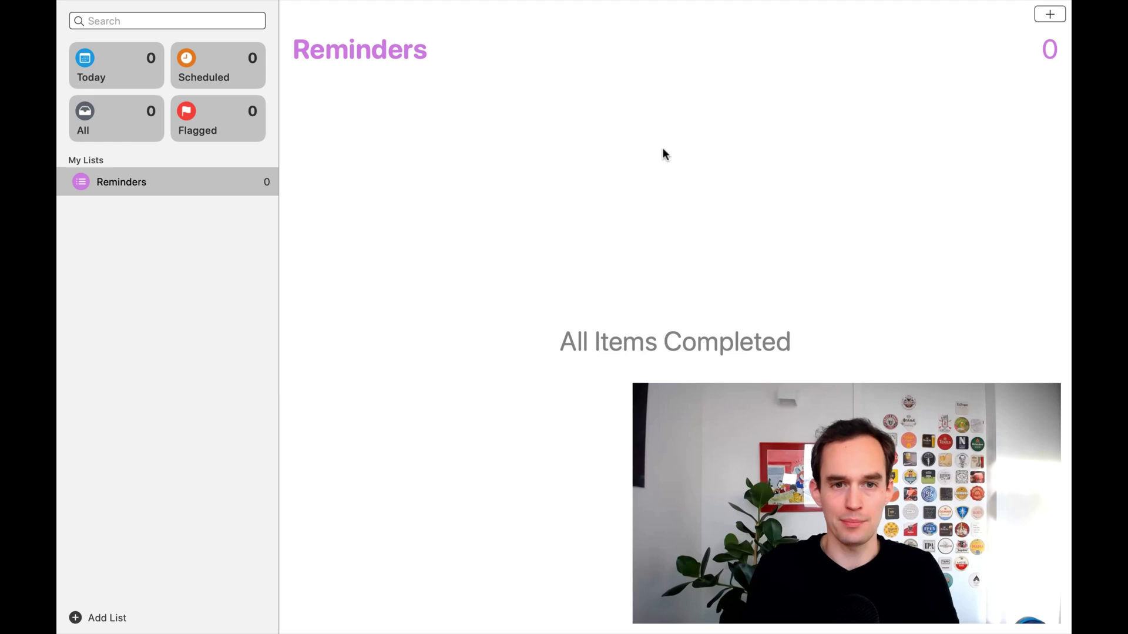
left_click(627, 172)
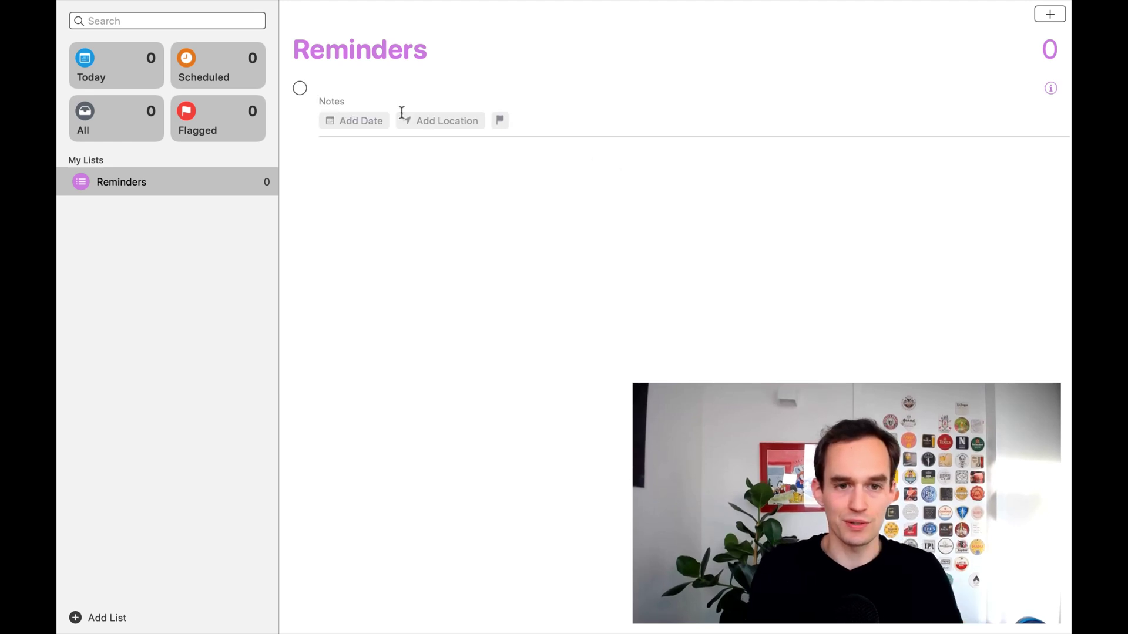
type("Climb open-handed")
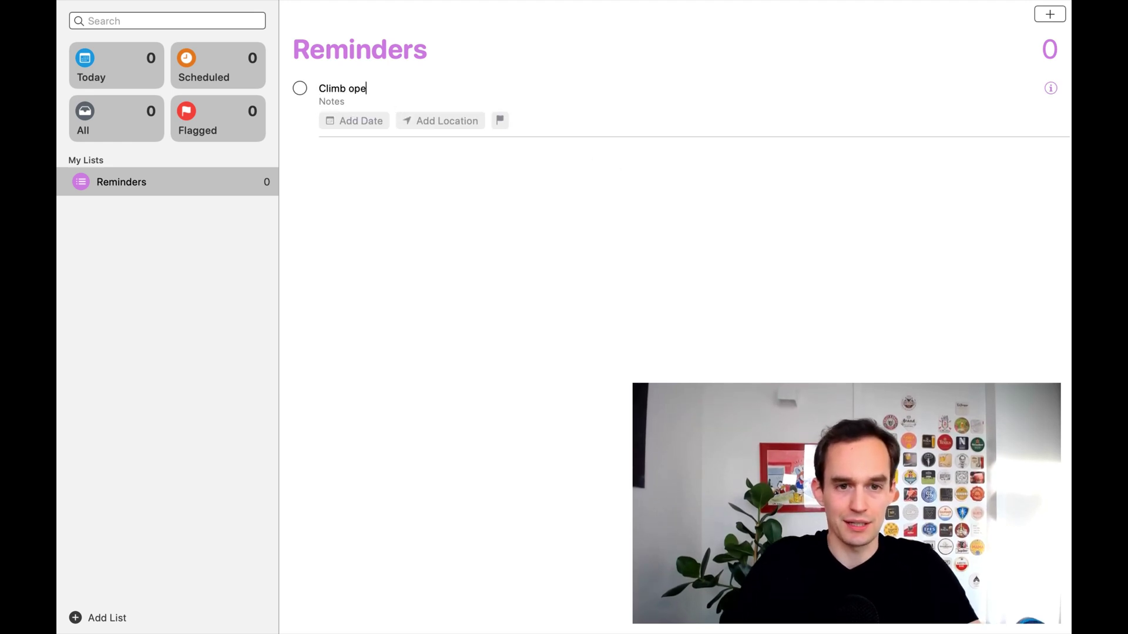
Set the reminder's arrival location to Het Lab Amsterdam
left_click(433, 121)
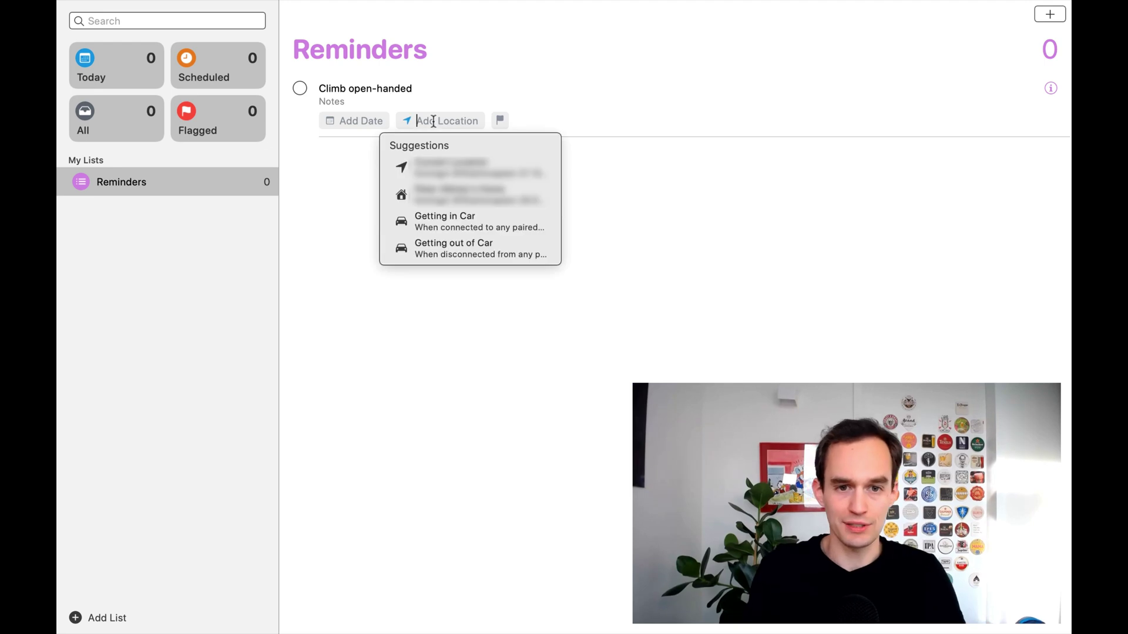
type("Het Lab")
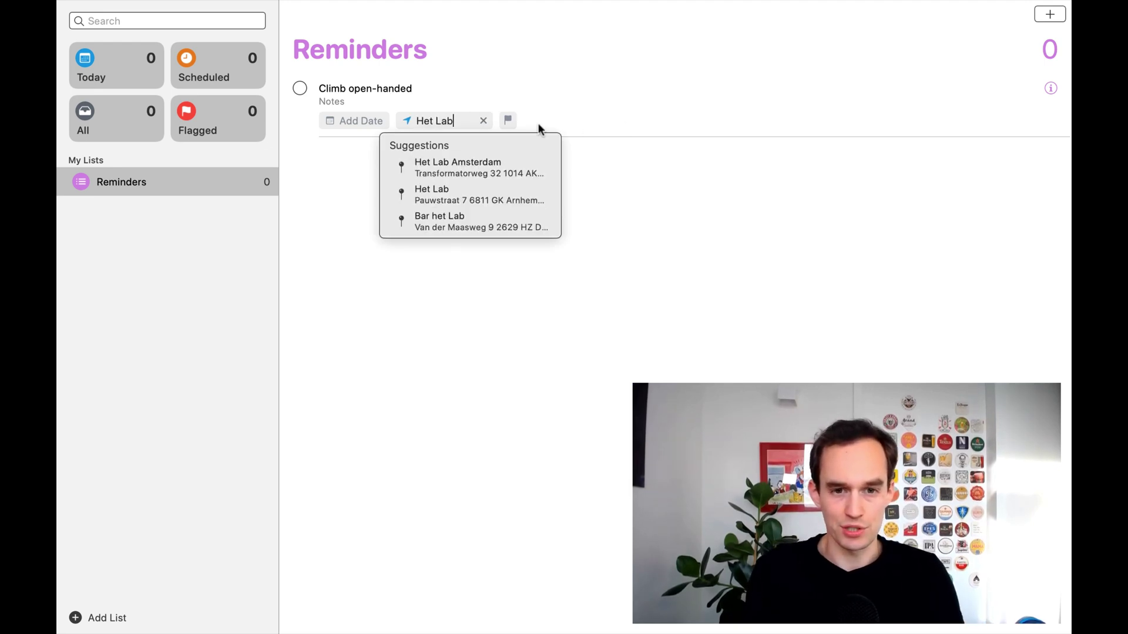
left_click(539, 169)
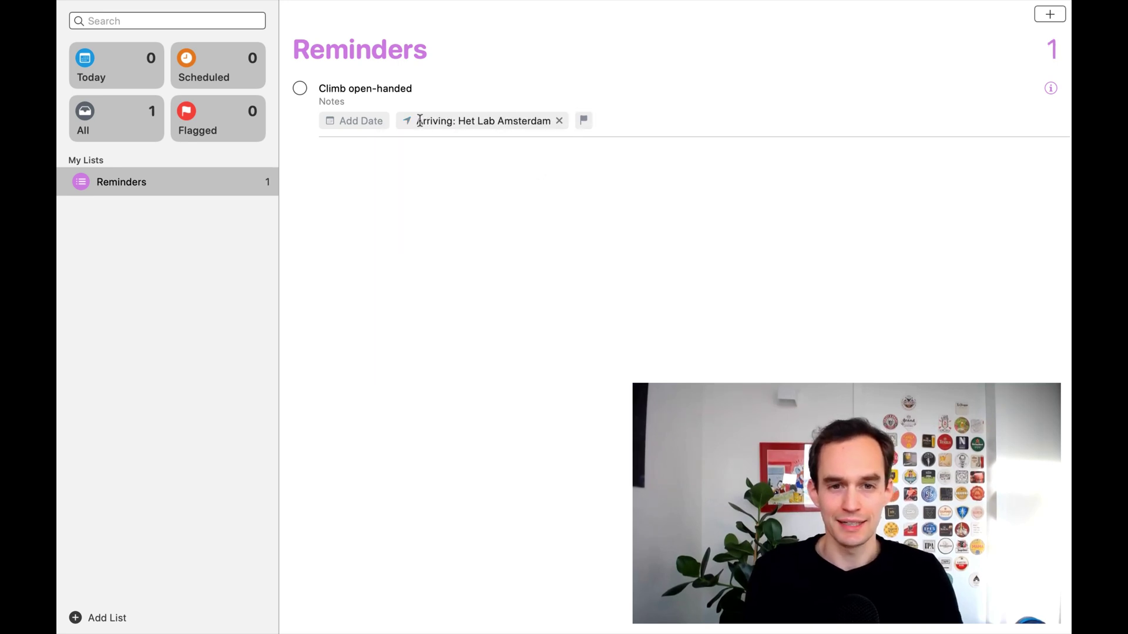
left_click(527, 204)
Remove stray empty reminders and verify the location in the reminder's details
left_click(738, 81)
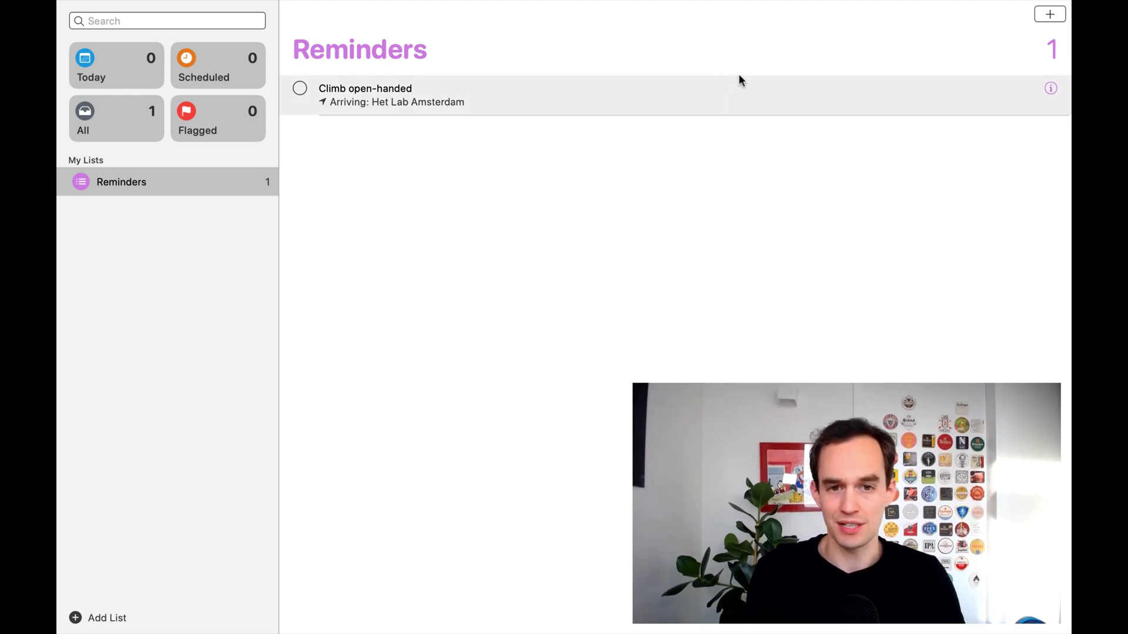
left_click(1051, 88)
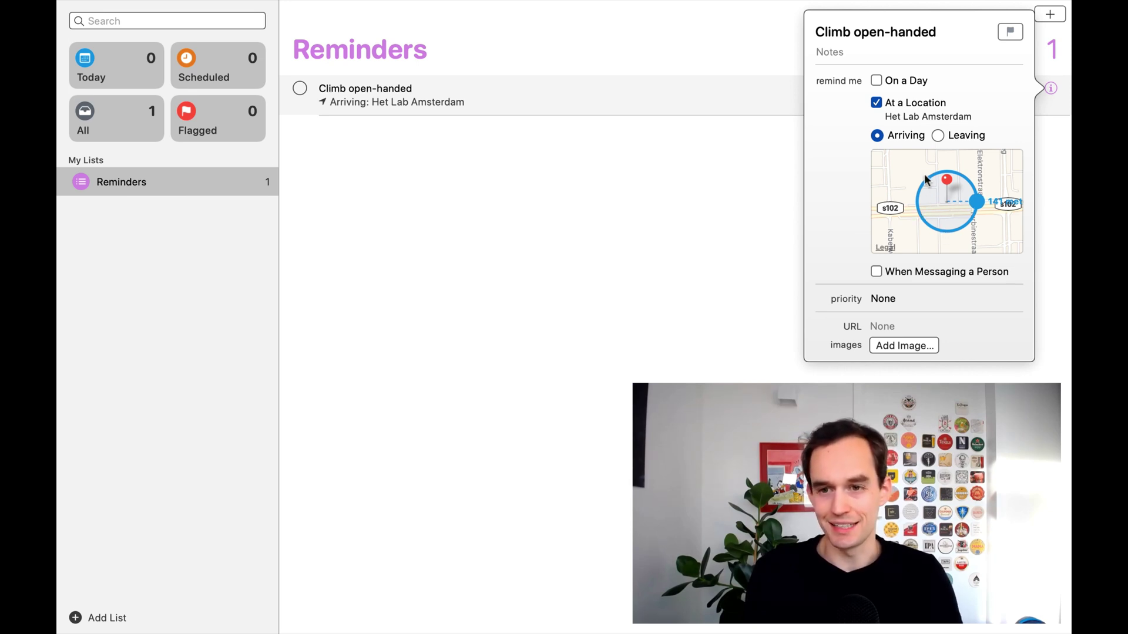
left_click(636, 215)
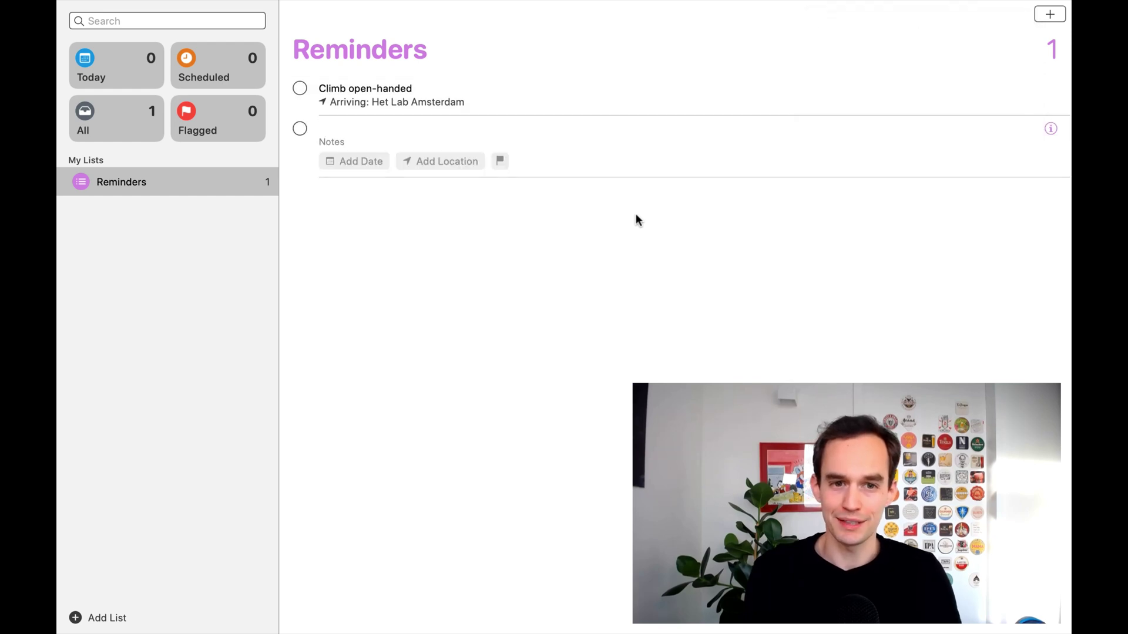
left_click(646, 215)
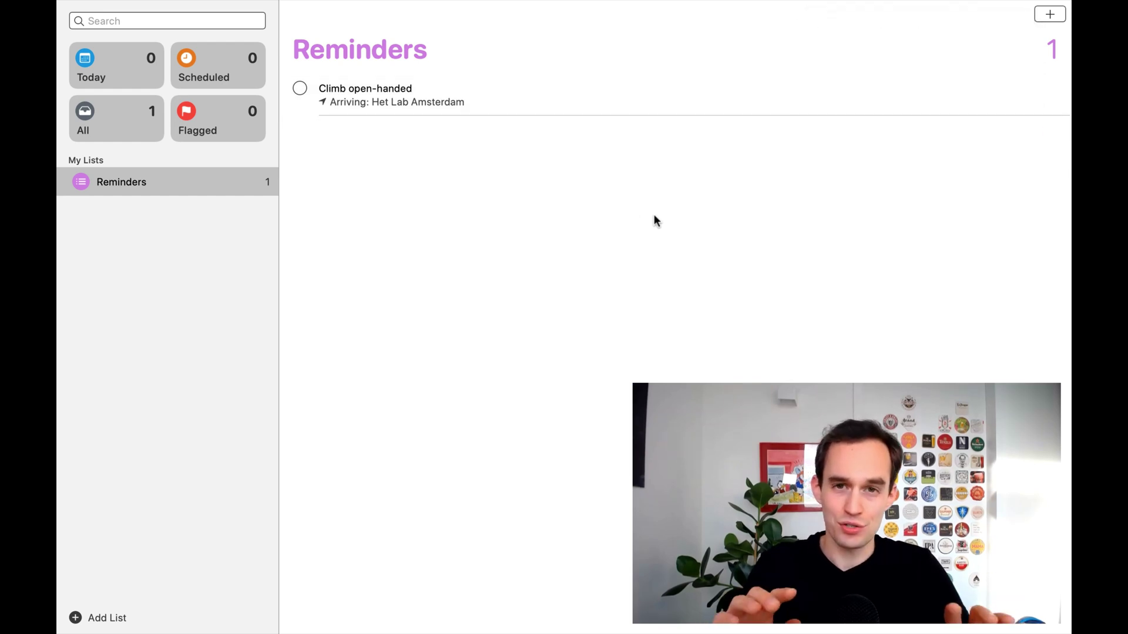